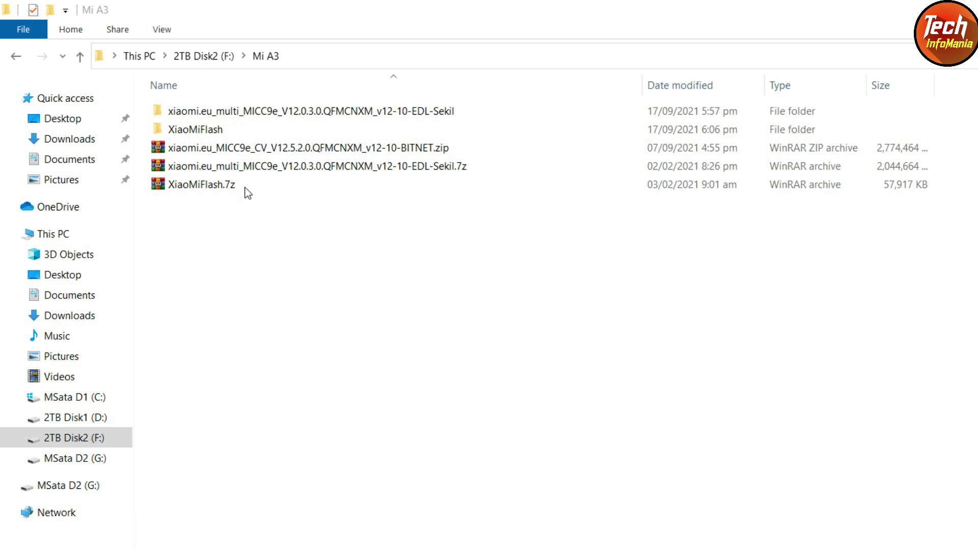
Review the downloaded ROM and XiaoMiFlash archives in the Mi A3 folder, including the extraction options for the EDL-Sekil archive
click(243, 152)
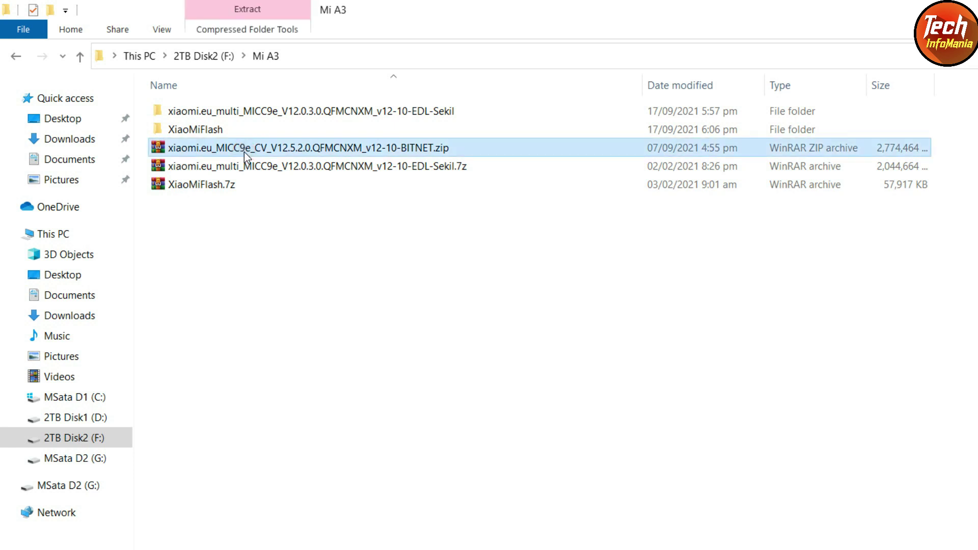
click(296, 170)
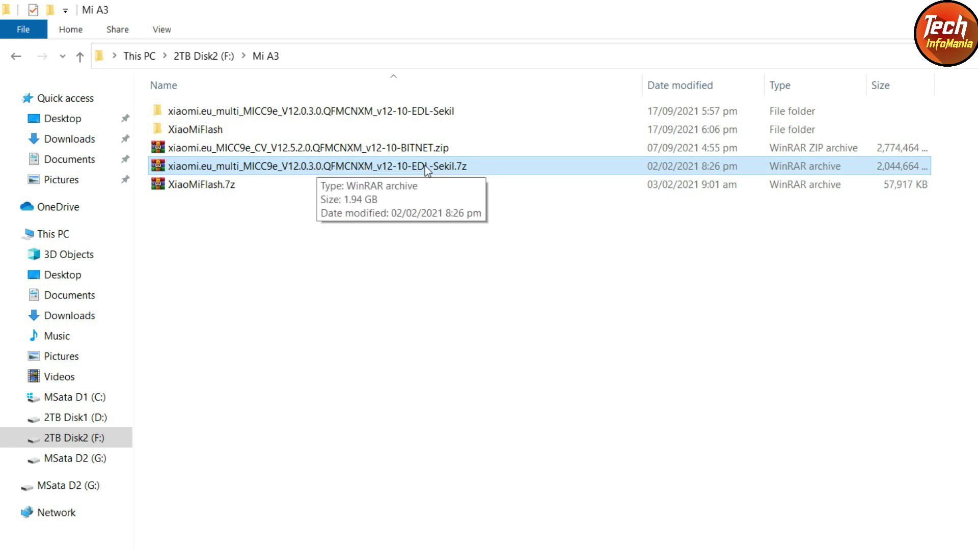
double_click(309, 168)
right_click(306, 169)
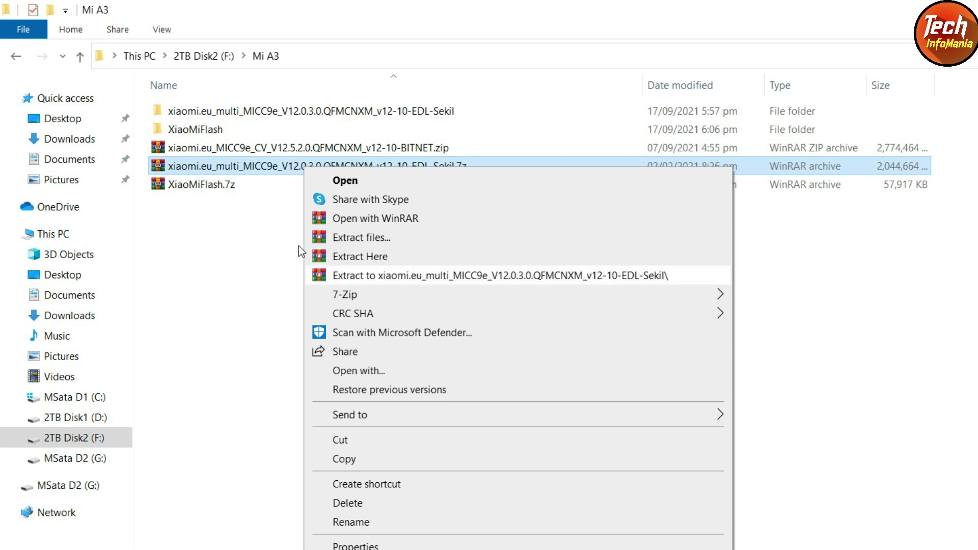
click(294, 194)
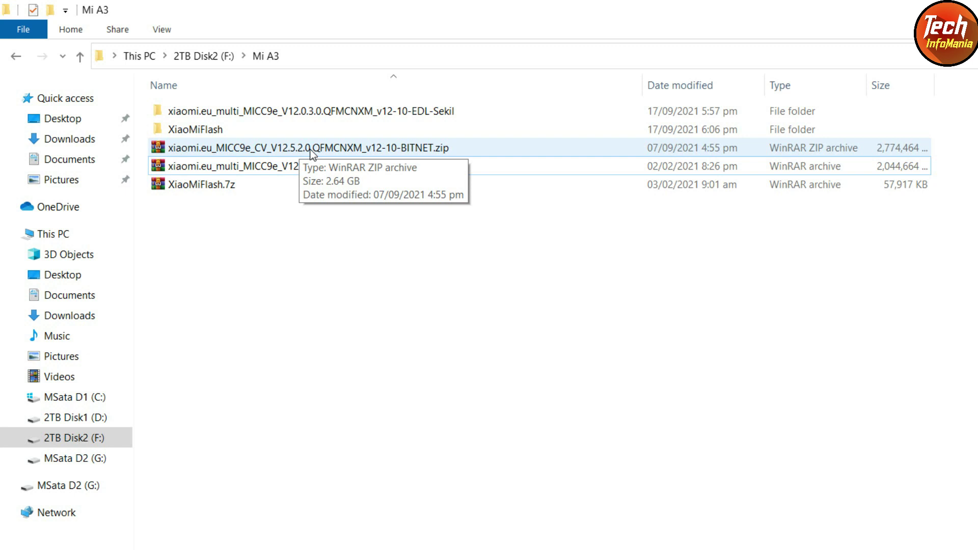
click(316, 174)
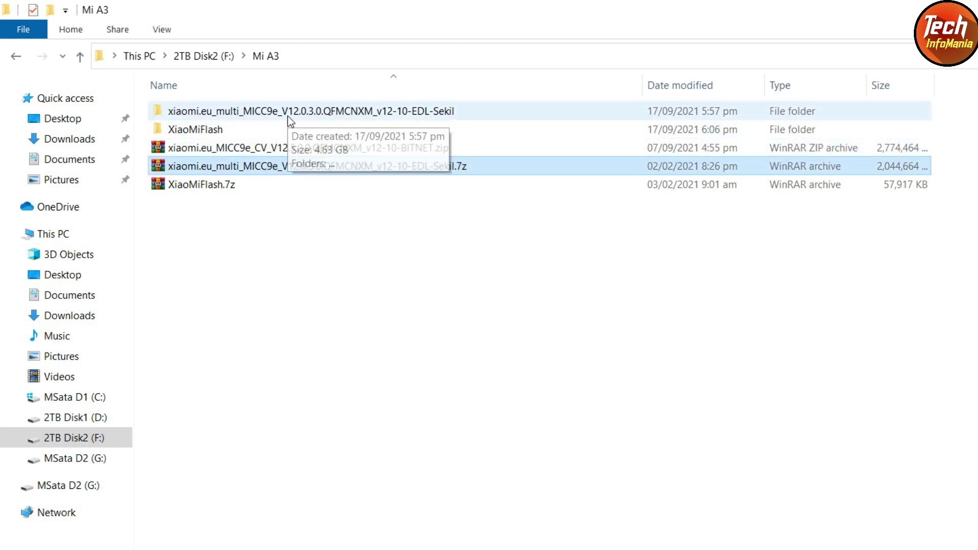
click(220, 185)
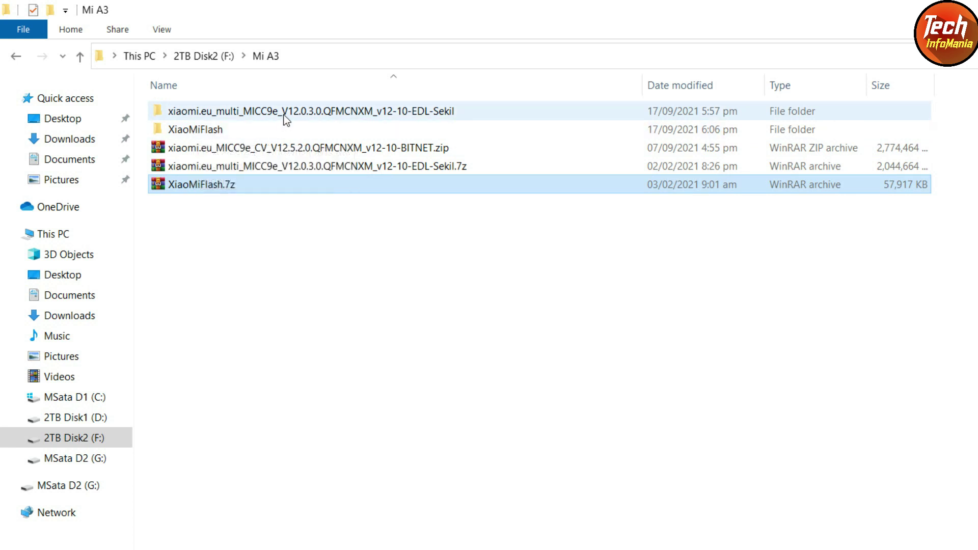
Copy the inner xiaomi.eu_multi_MICC9e_V12.0.3.0.QFMCNXM_v12-10-EDL-Sekil folder from the extracted ROM folder and go to the root of 2TB Disk2 (F:)
double_click(330, 113)
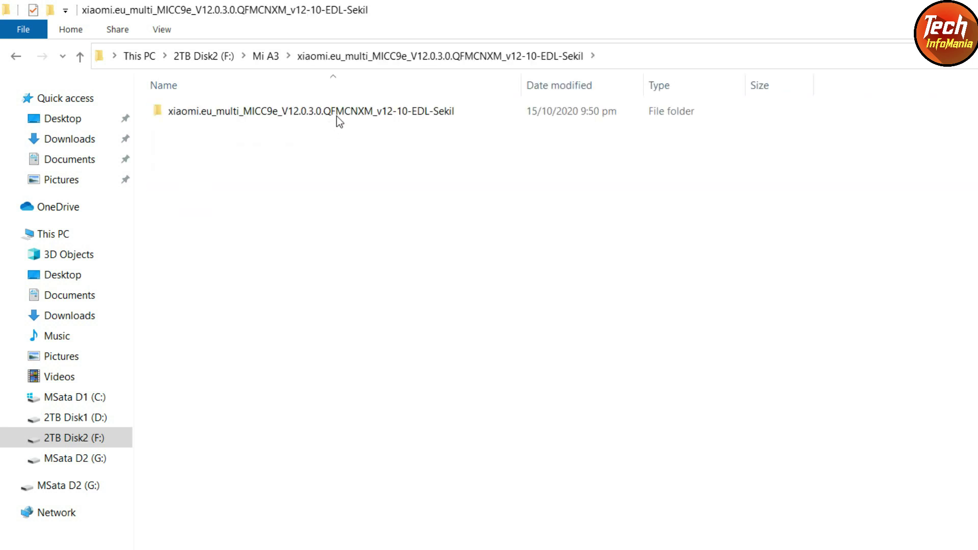
double_click(336, 116)
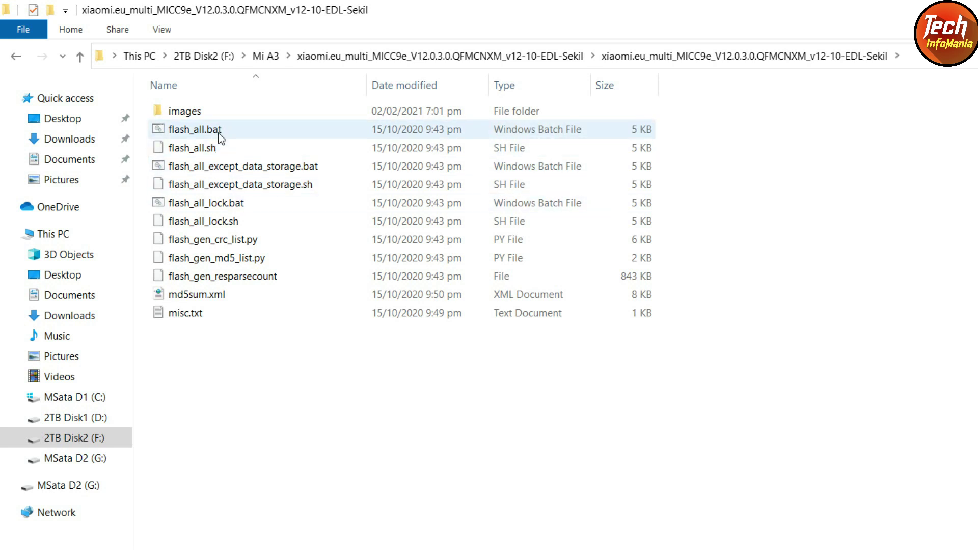
click(15, 58)
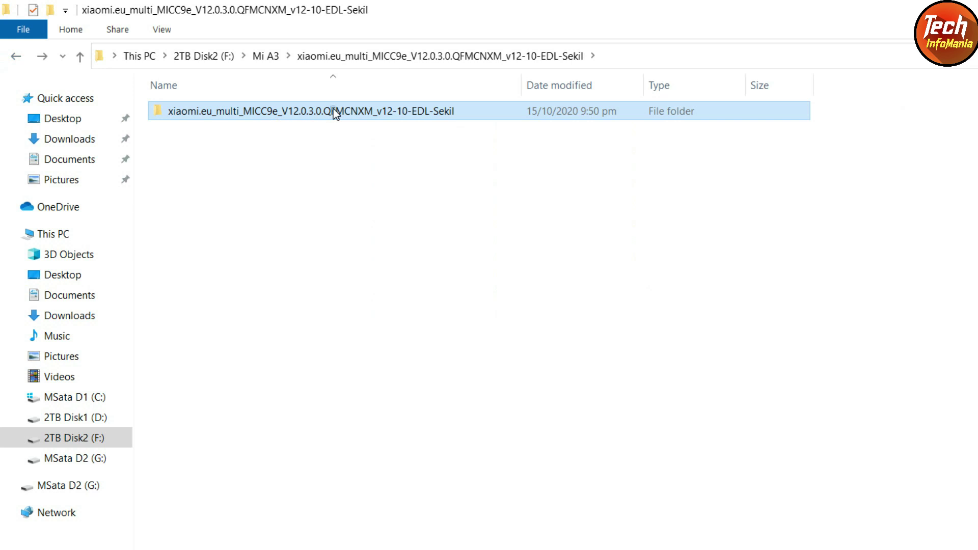
right_click(330, 113)
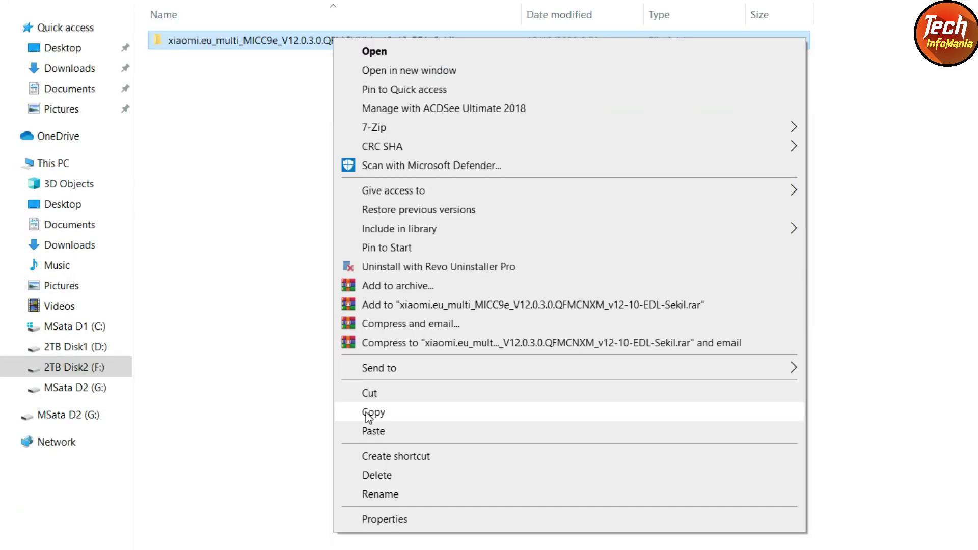
click(369, 414)
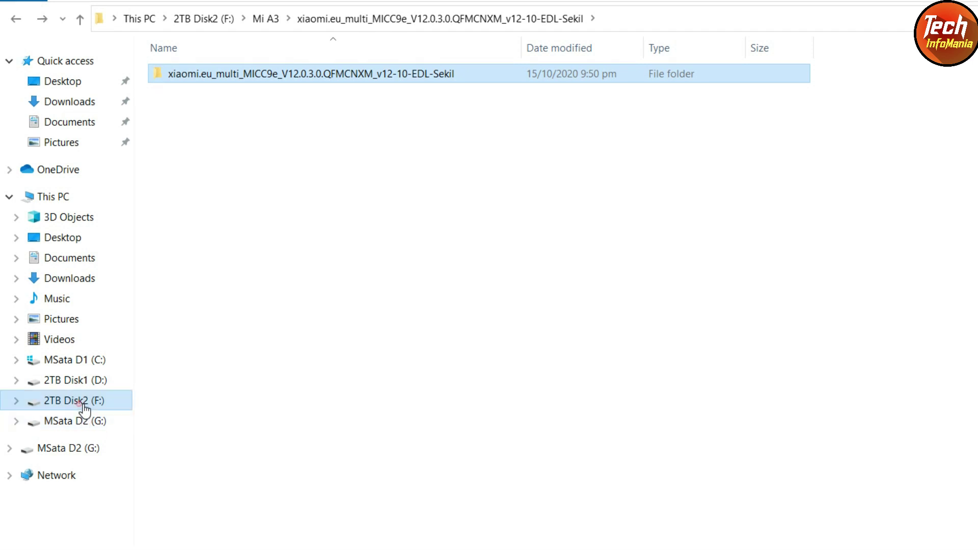
click(84, 405)
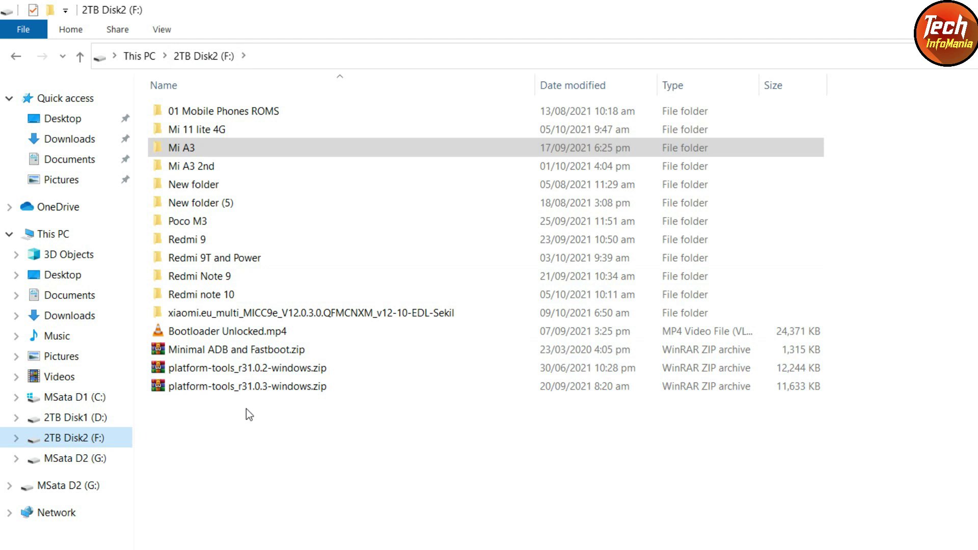
Check the contents of the EDL-Sekil ROM folder in the root of the F: drive and return to the root
click(232, 316)
mouse_move(331, 315)
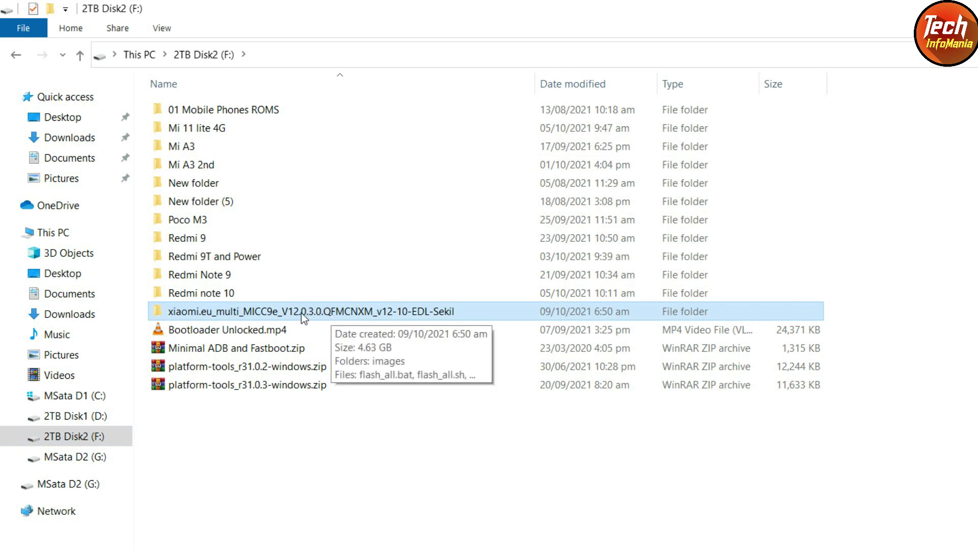
mouse_move(262, 314)
double_click(262, 314)
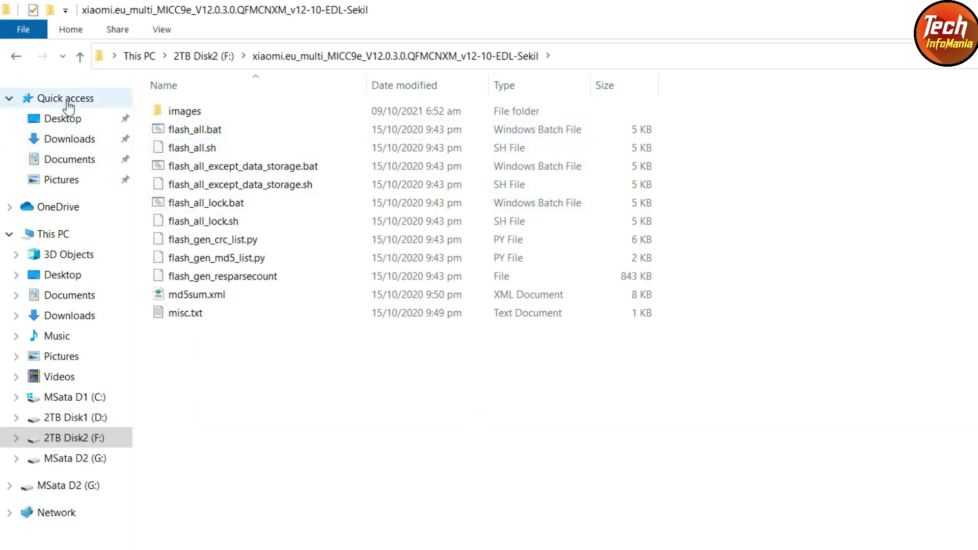
click(14, 57)
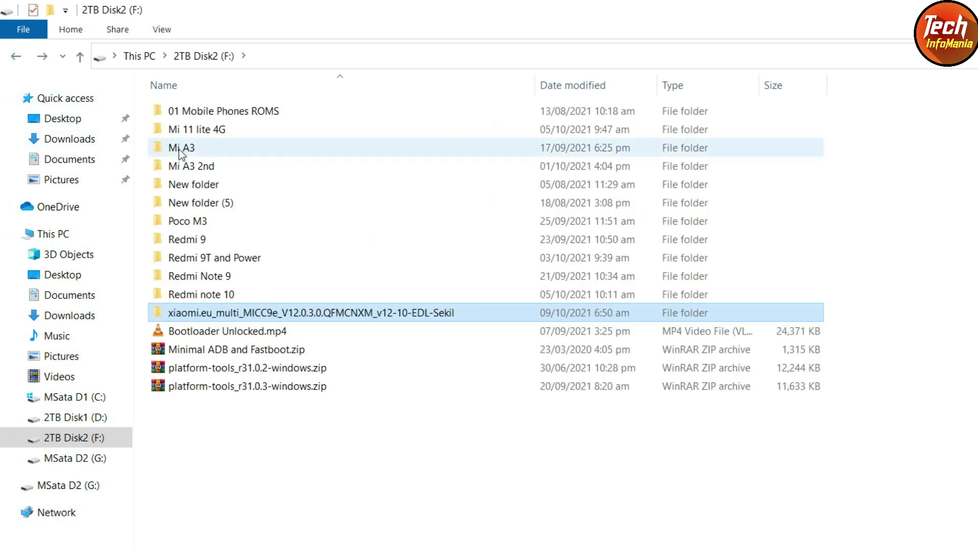
Launch XiaoMiFlash.exe from the nested XiaoMiFlash folder inside Mi A3 and reposition its window
double_click(179, 149)
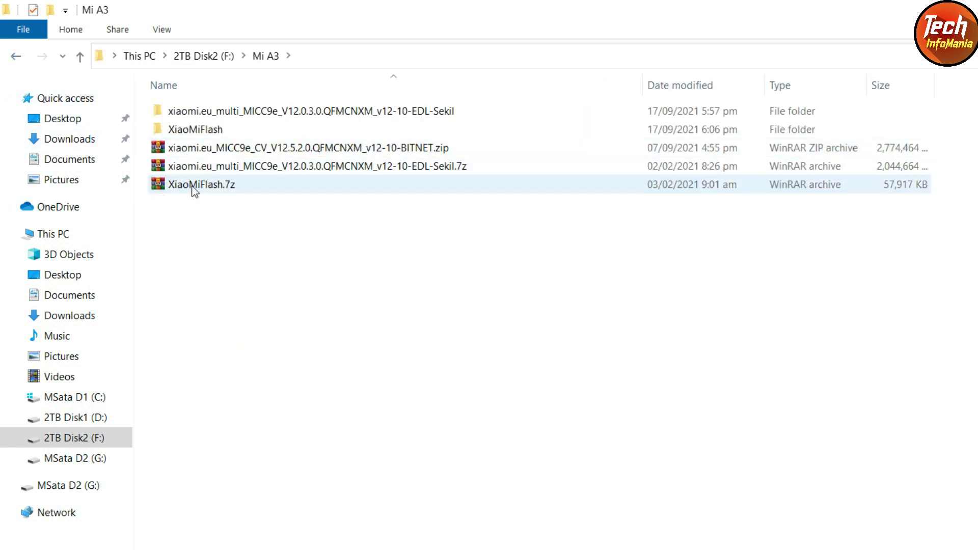
double_click(192, 134)
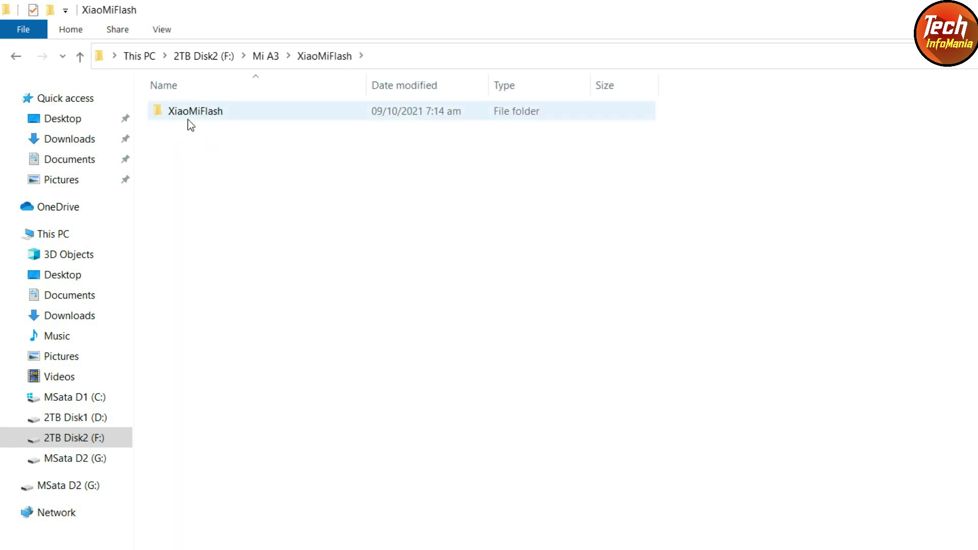
double_click(187, 116)
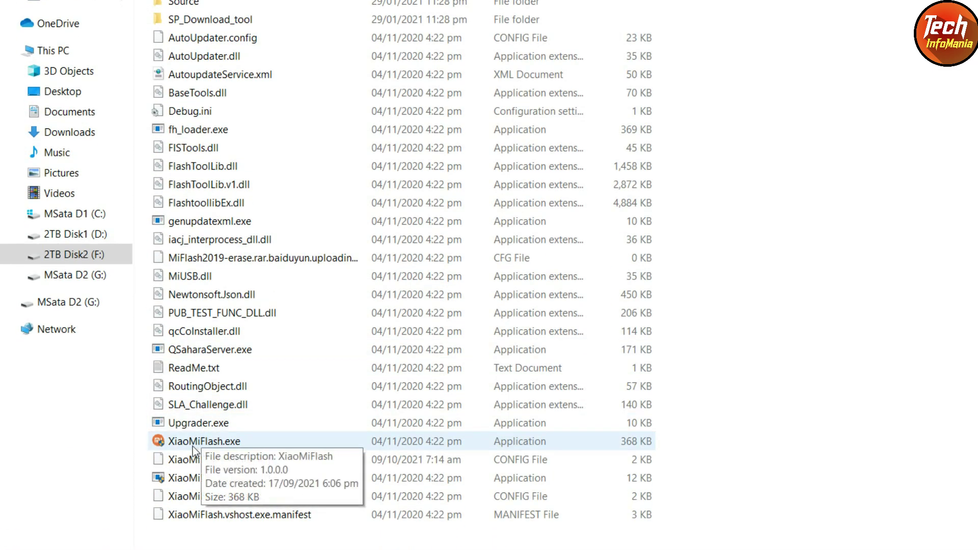
double_click(193, 442)
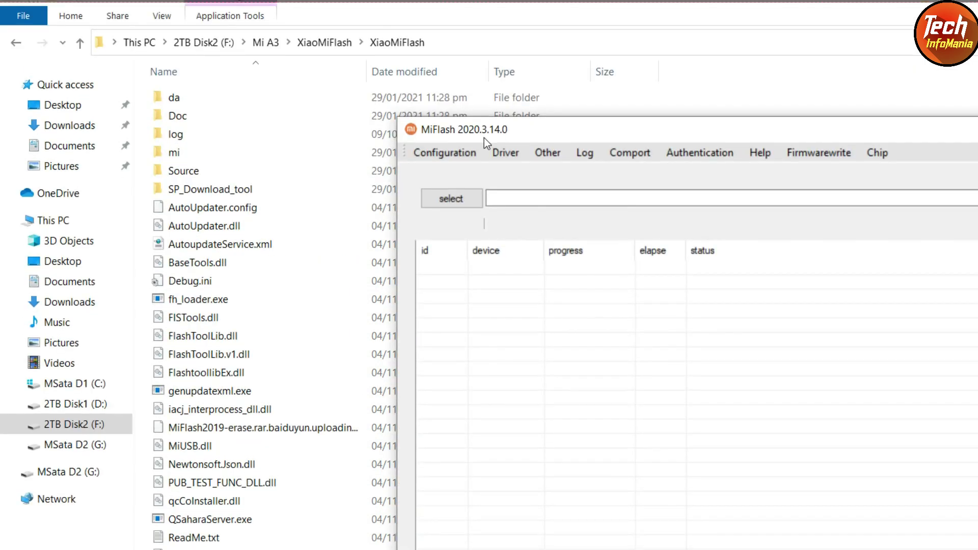
drag(481, 135, 86, 21)
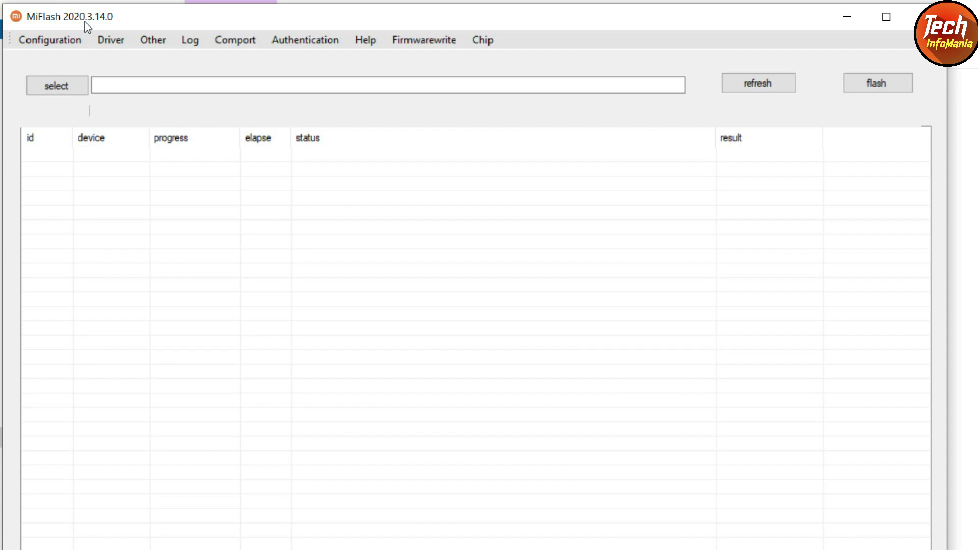
Set the MiFlash software path to the xiaomi.eu_multi_MICC9e_V12.0.3.0.QFMCNXM_v12-10-EDL-Sekil folder in the root of 2TB Disk2 (F:)
click(65, 86)
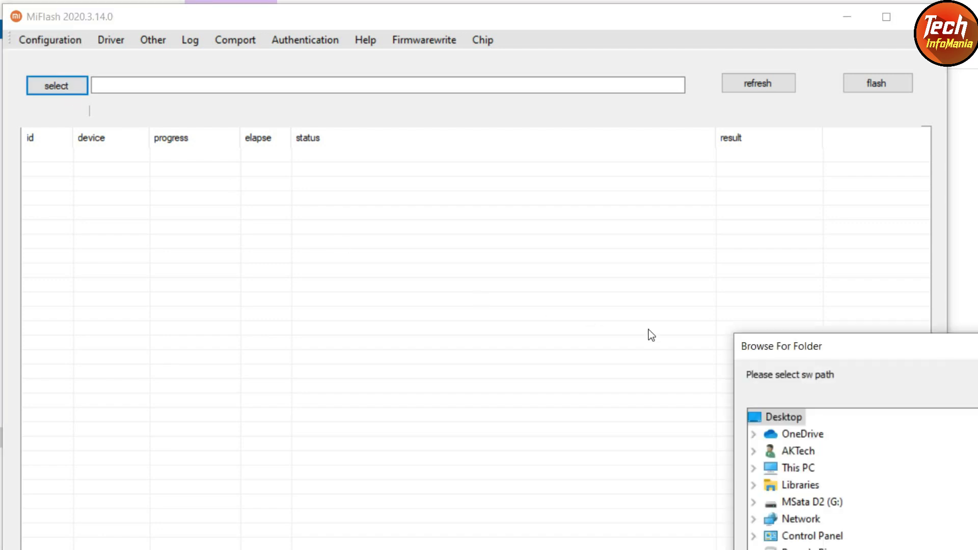
drag(726, 348, 28, 19)
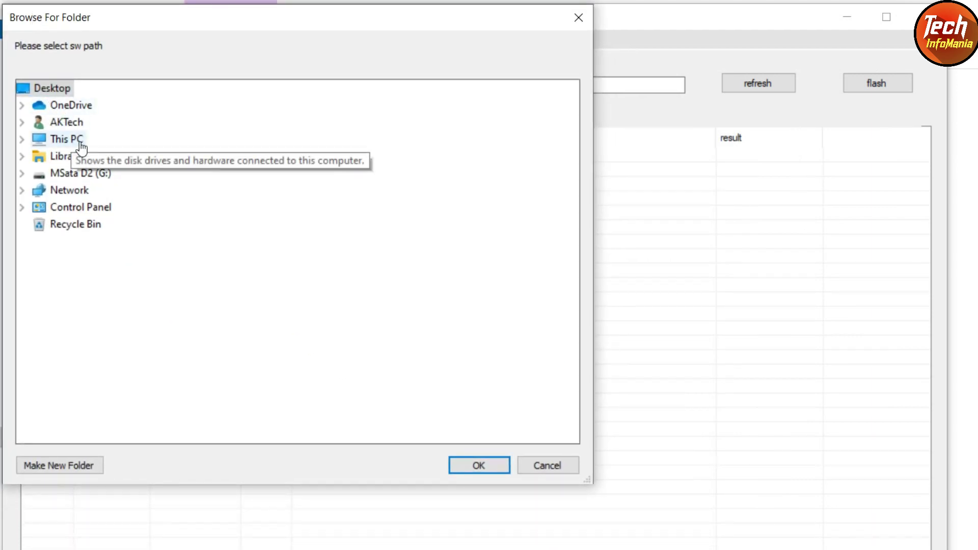
double_click(67, 139)
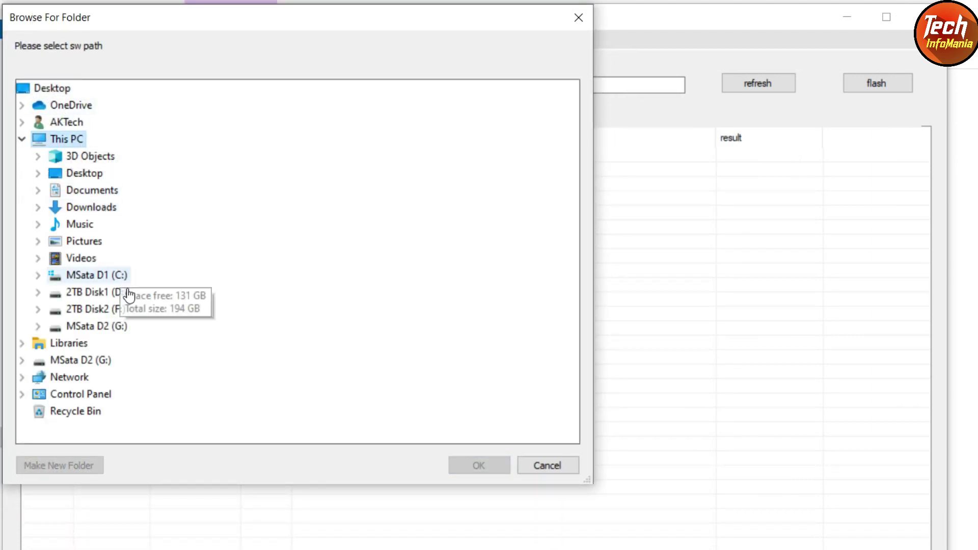
double_click(110, 318)
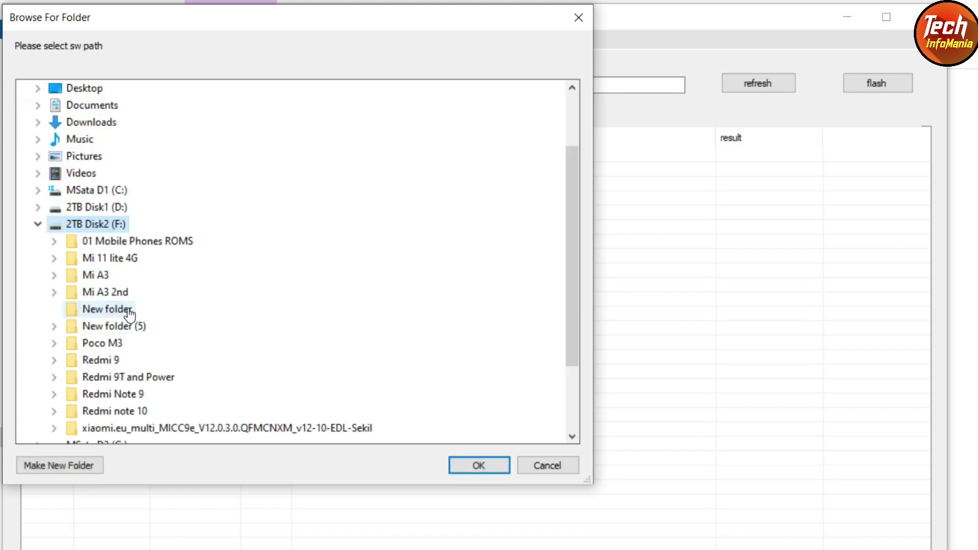
scroll(150, 297, down, 2)
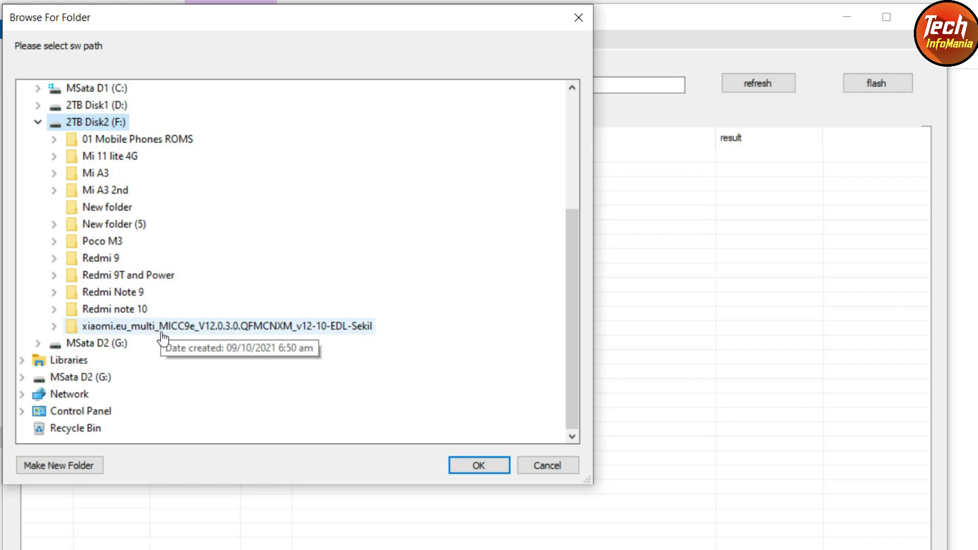
double_click(291, 329)
scroll(296, 305, down, 3)
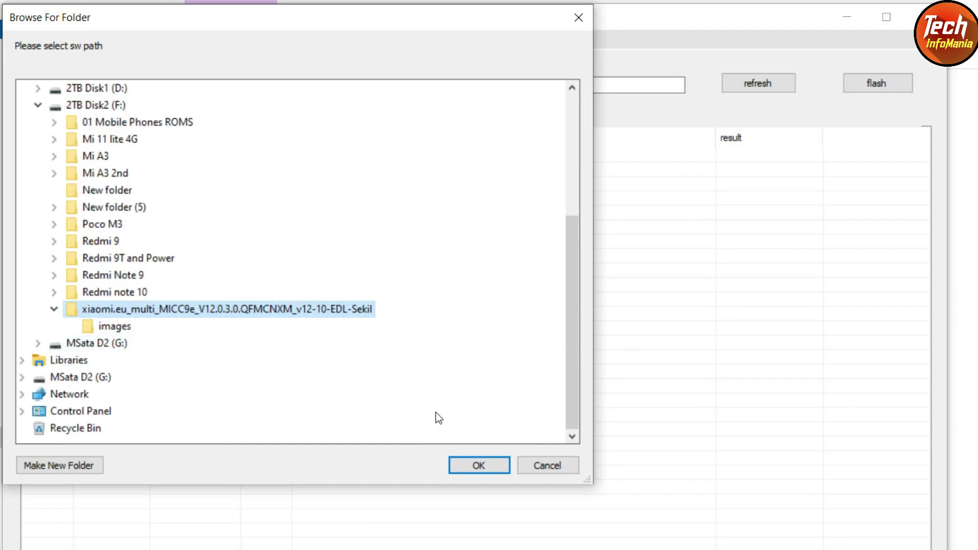
click(453, 422)
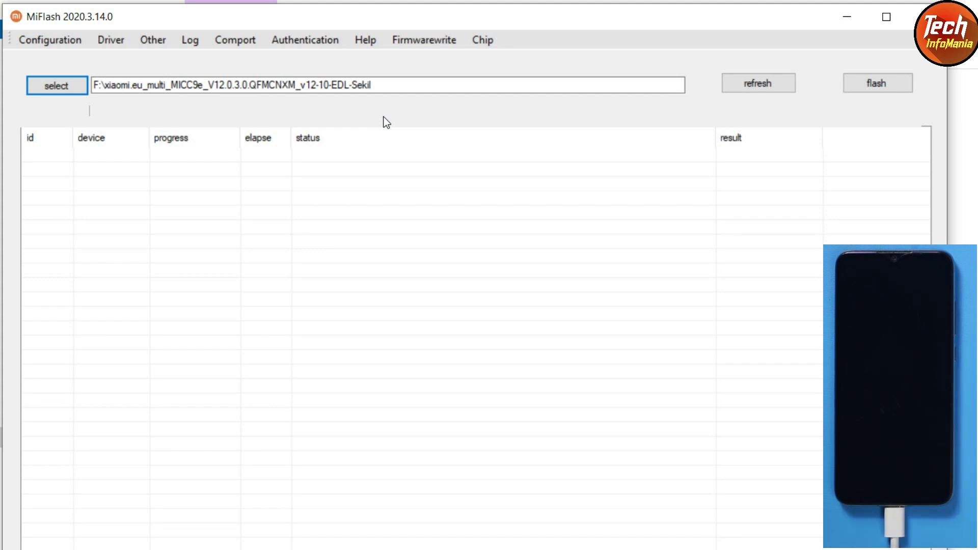
Switch to Device Manager, check Ports (COM & LPT) for the phone's Qualcomm HS-USB QDLoader 9008 entry, and close it
key(alt)
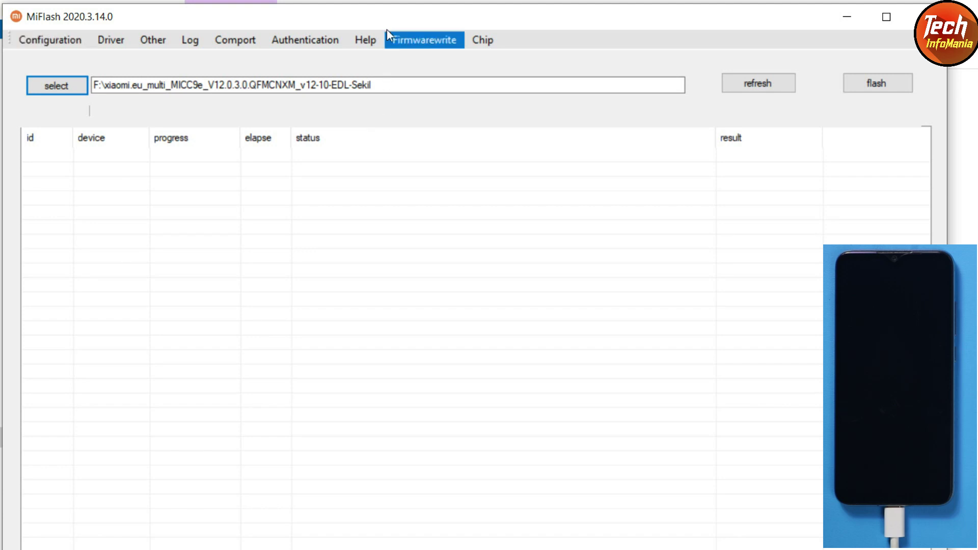
key(alt+F4)
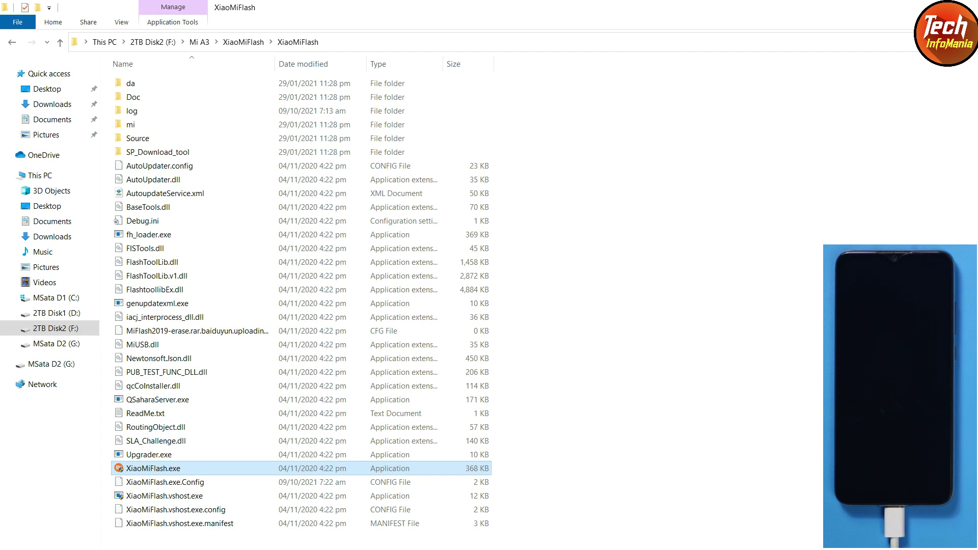
key(super+x)
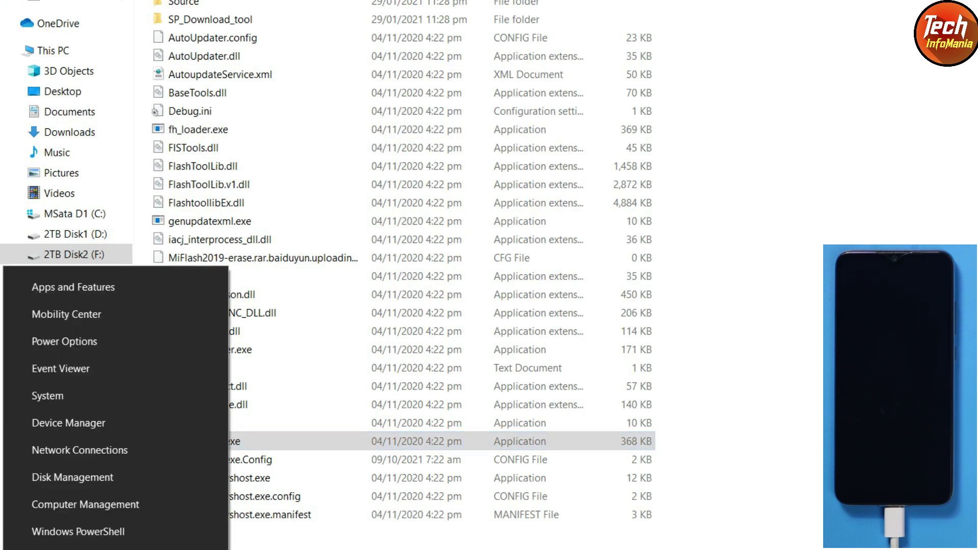
click(55, 424)
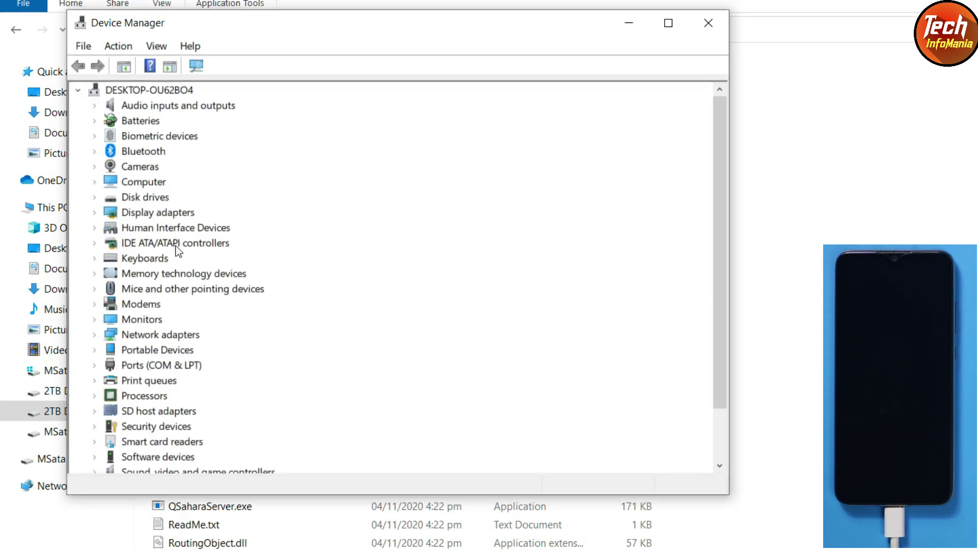
click(141, 363)
click(95, 364)
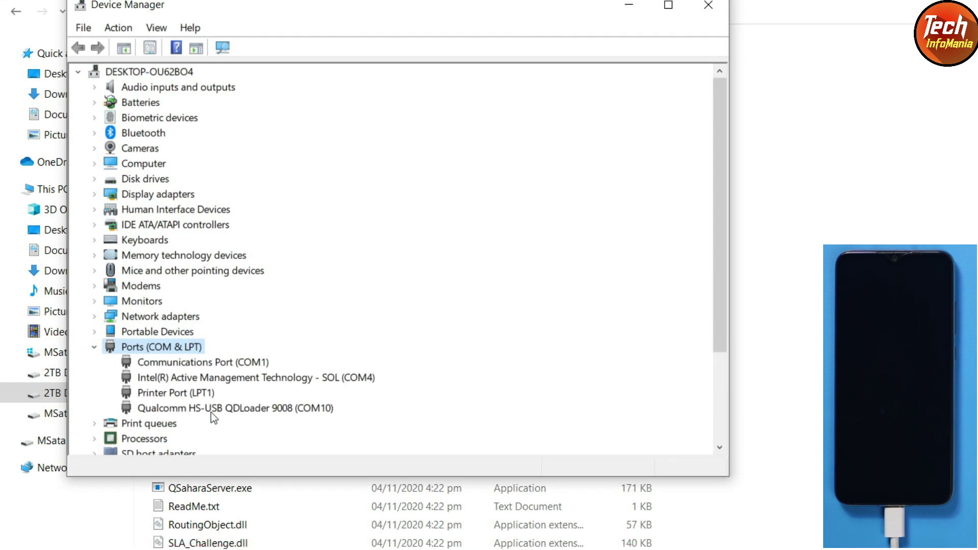
click(210, 410)
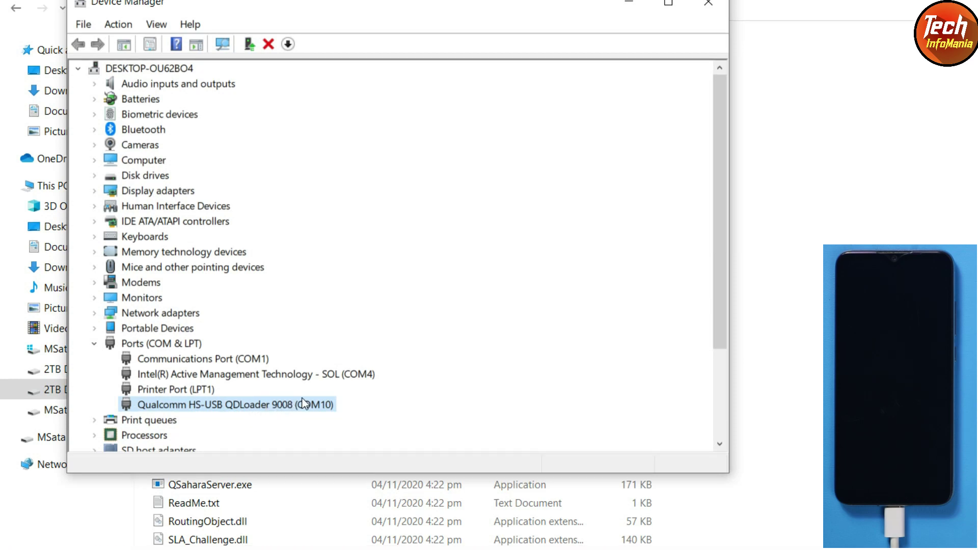
click(706, 9)
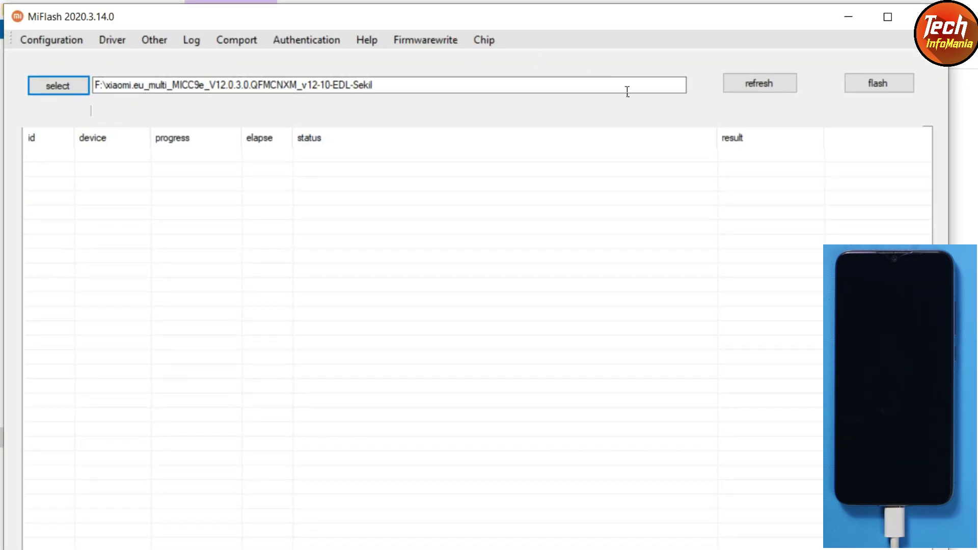
Refresh the MiFlash device list and flash the connected phone with the clean all option, closing MiFlash when done
click(734, 90)
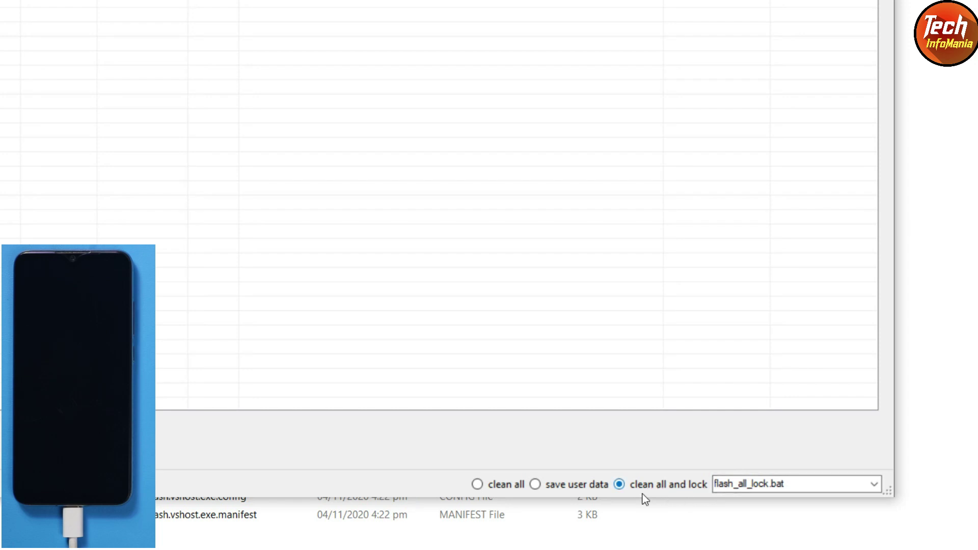
click(478, 484)
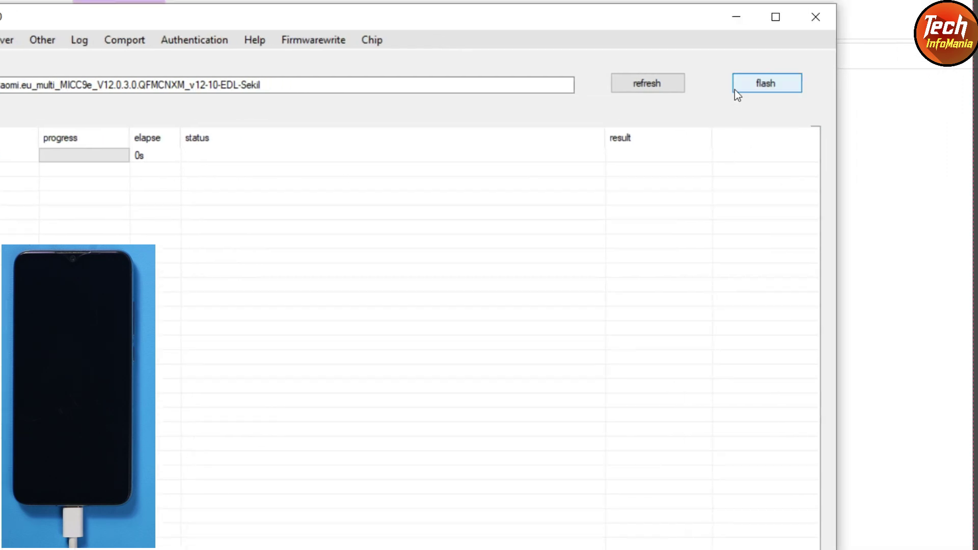
click(735, 87)
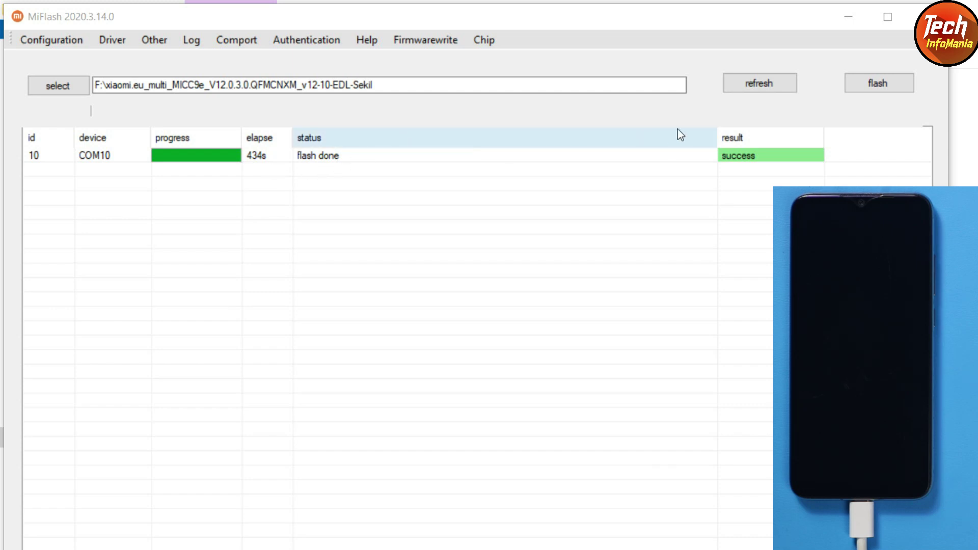
click(906, 17)
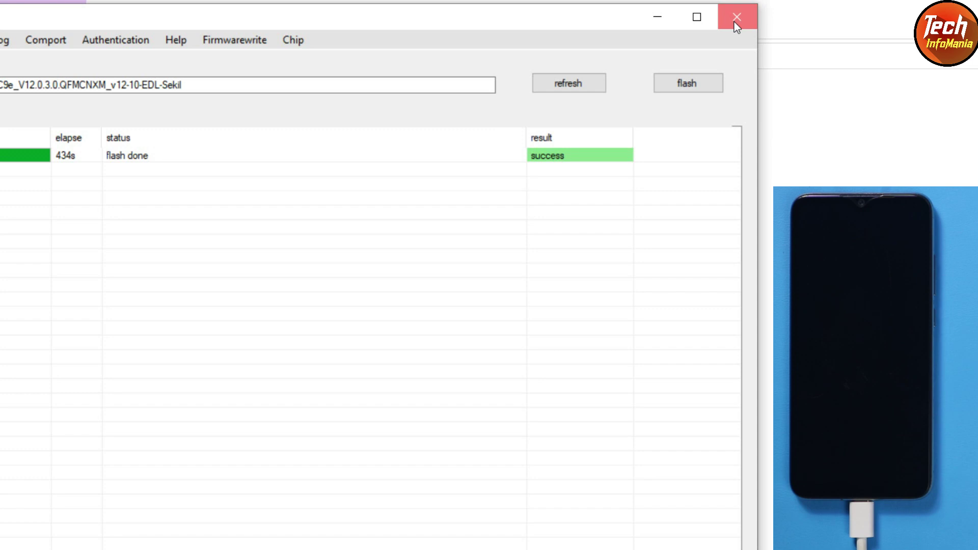